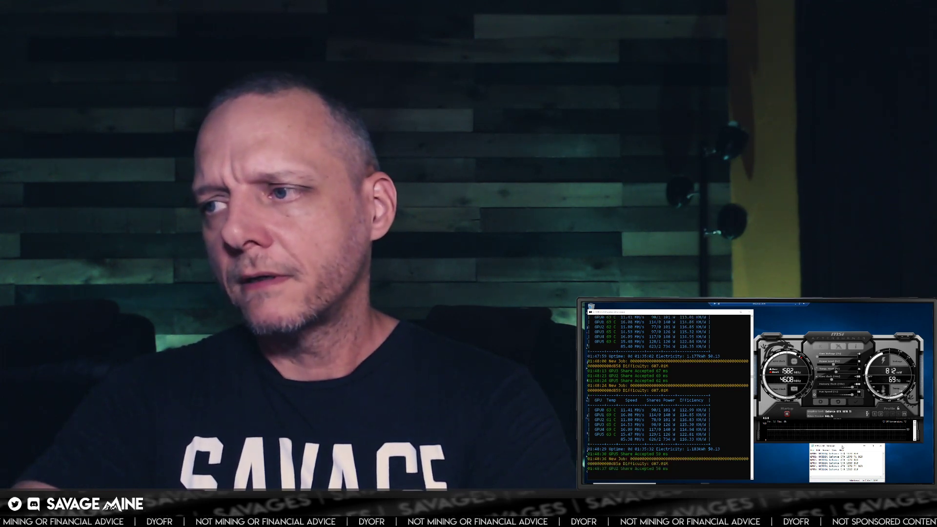
- Move the GPU number note over MSI Afterburner and back to its place below it
left_click_drag(842, 446, 752, 373)
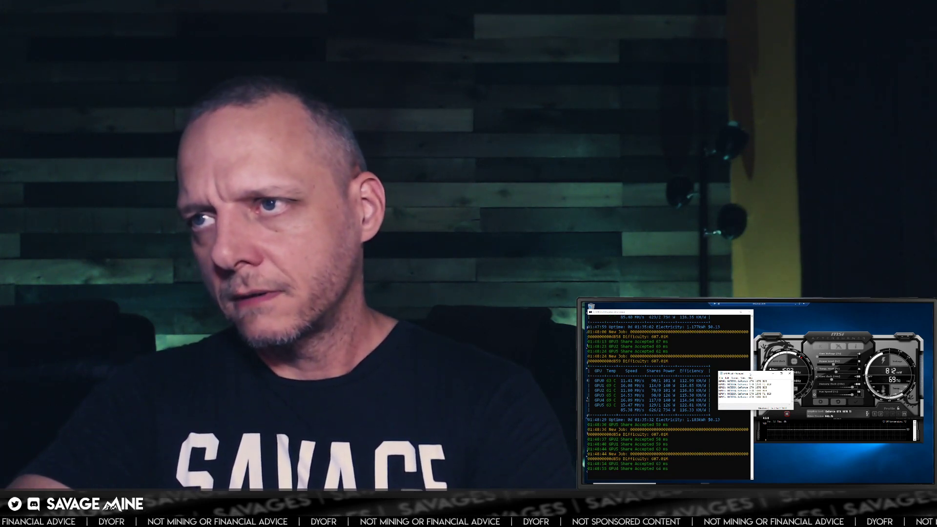
left_click_drag(752, 374, 840, 444)
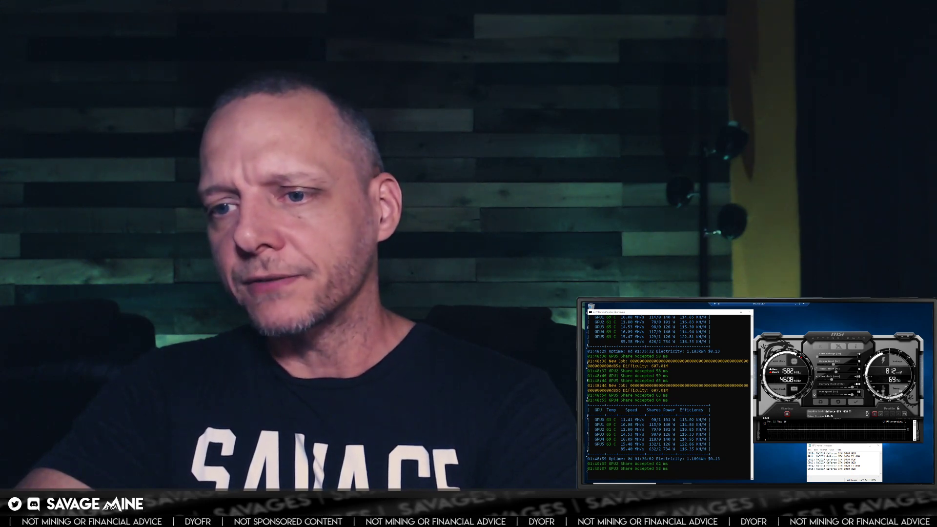
- Switch from the remote mining rig to the browser, open the CoinToMine overclocks database and copy its page address
left_click(800, 304)
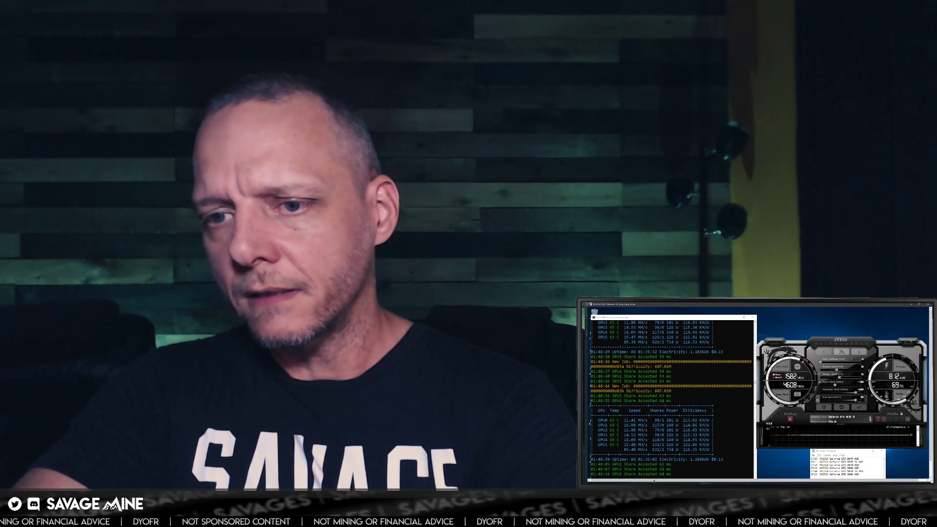
left_click(643, 483)
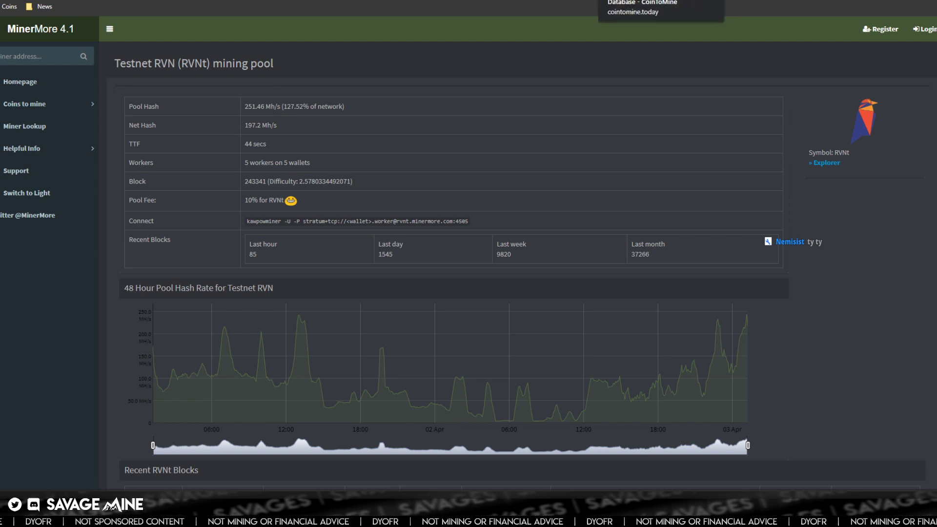
left_click(660, 0)
right_click(519, 0)
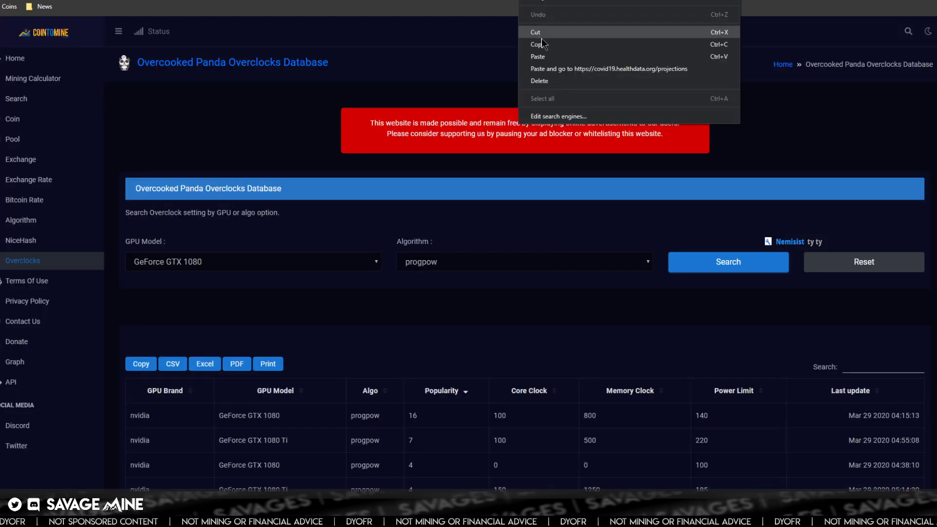
left_click(540, 44)
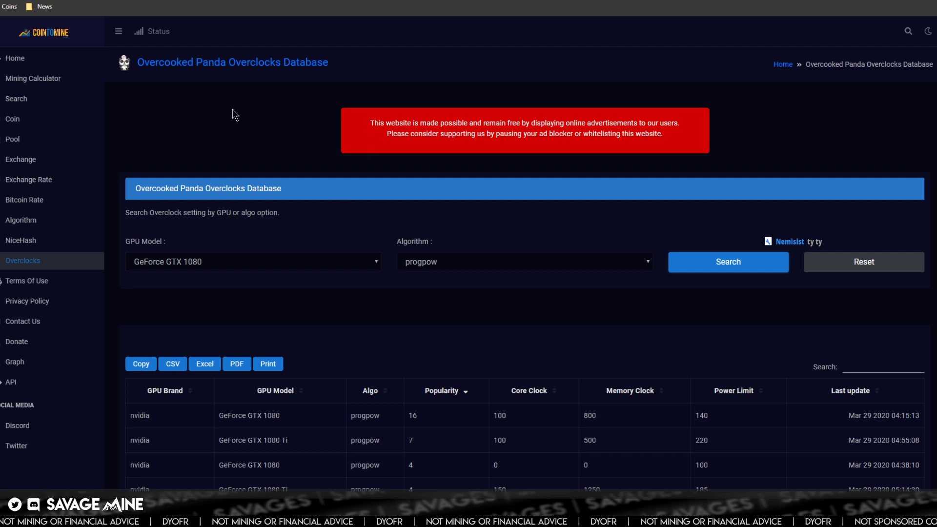
- Look over the GeForce GTX 1080 progpow overclocks, then bring up the WhatToMine GPU calculator with the SAVAGE dataset
scroll(233, 113, "down", 2)
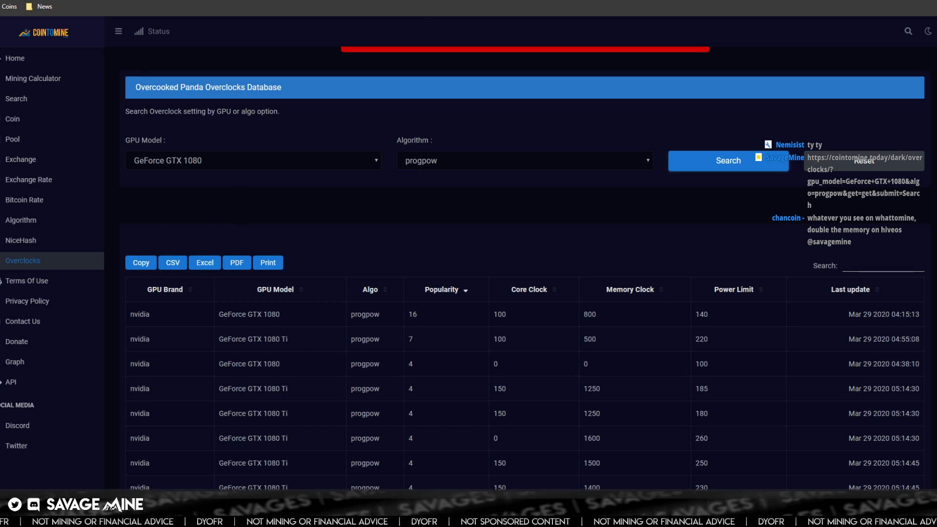
left_click(430, 1)
mouse_move(284, 200)
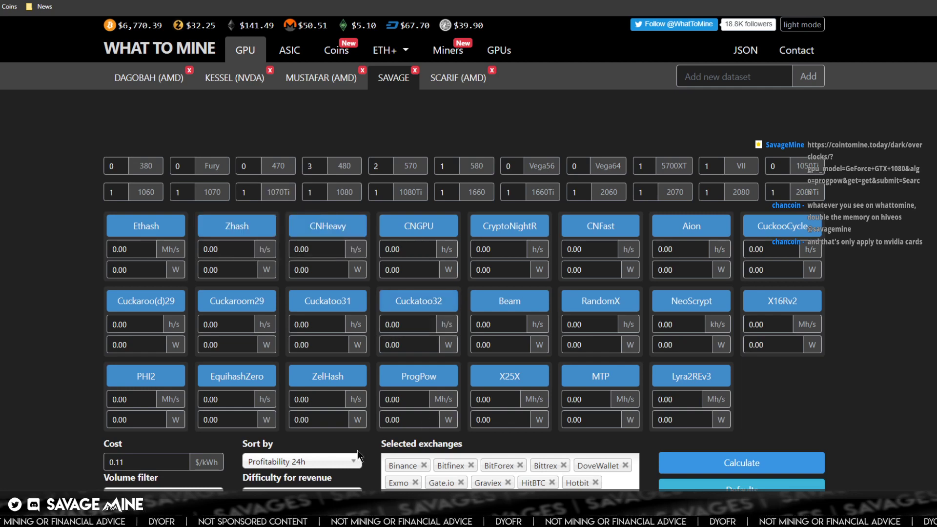
left_click(332, 512)
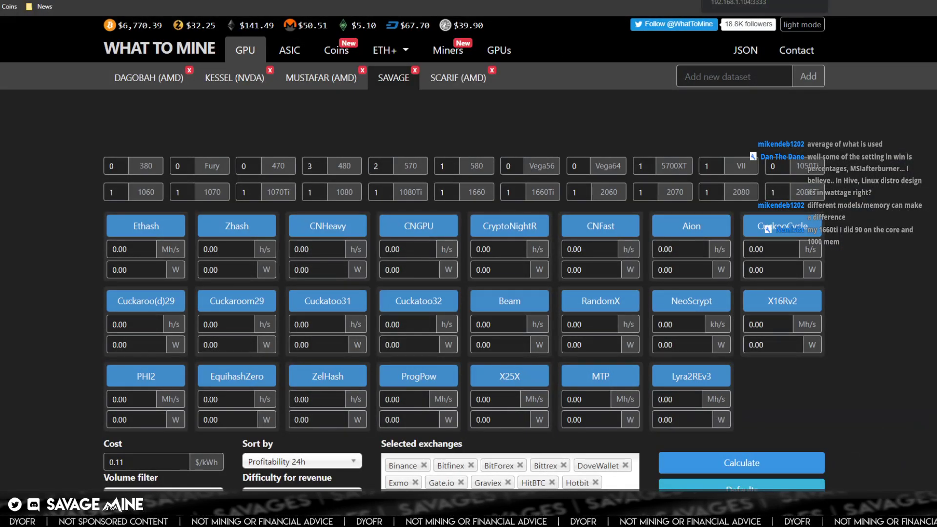
- Return to the CoinToMine overclocks database and review which GPU models and algorithms can be selected, keeping GeForce GTX 1080 and progpow
left_click(632, 1)
scroll(531, 221, "down", 1)
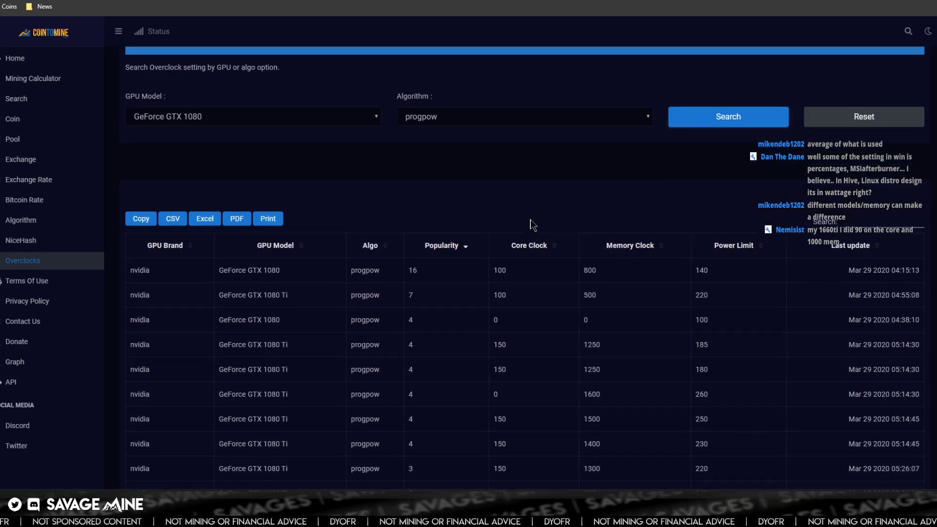
scroll(464, 180, "up", 3)
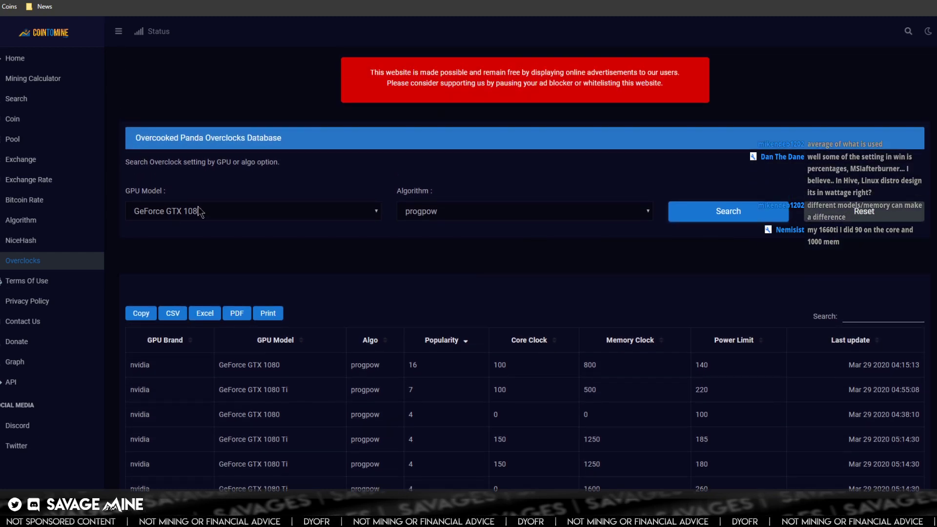
left_click(197, 211)
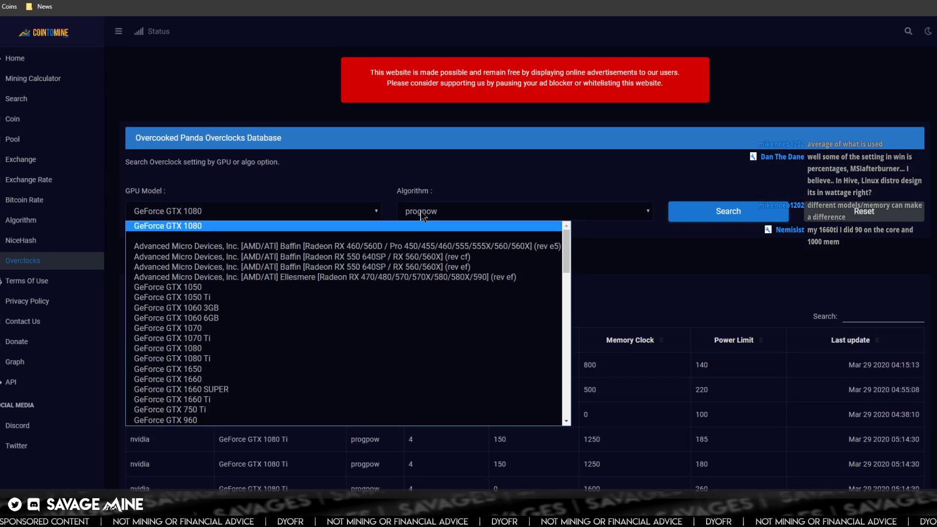
left_click(459, 193)
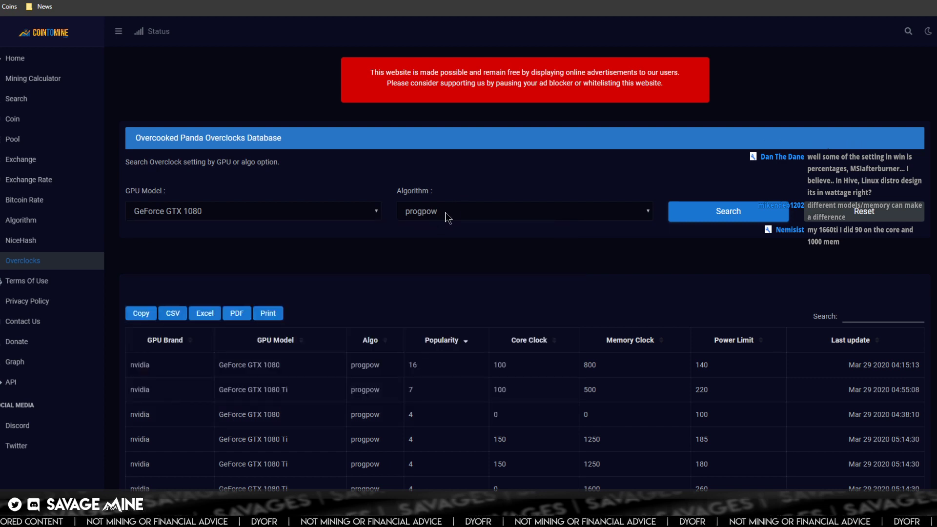
left_click(452, 213)
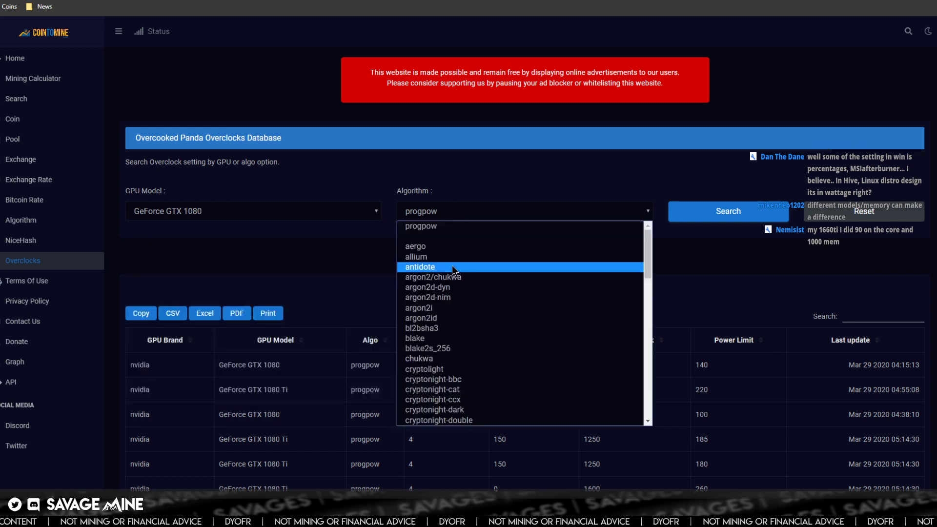
scroll(454, 268, "down", 20)
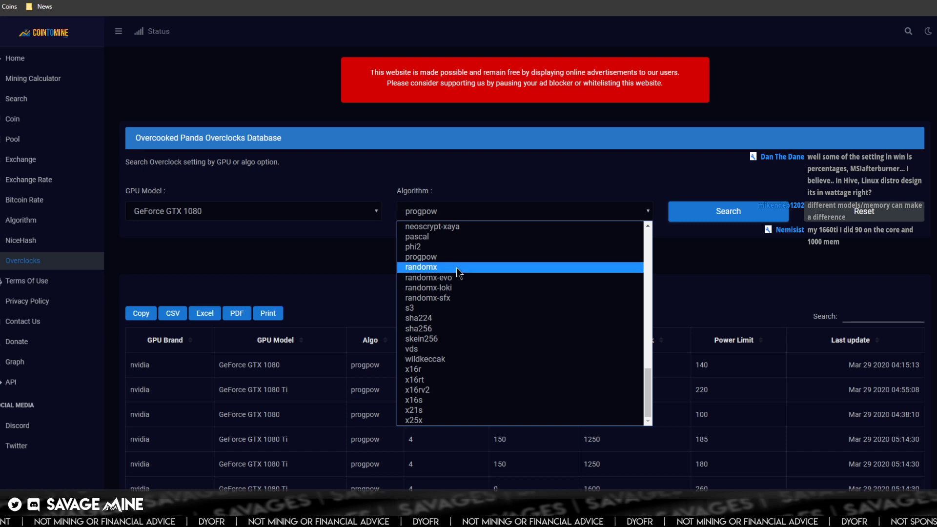
scroll(459, 273, "up", 10)
left_click(380, 182)
- Examine the core clock, memory clock and power limit entries in the GeForce GTX 1080 progpow results
scroll(373, 203, "down", 2)
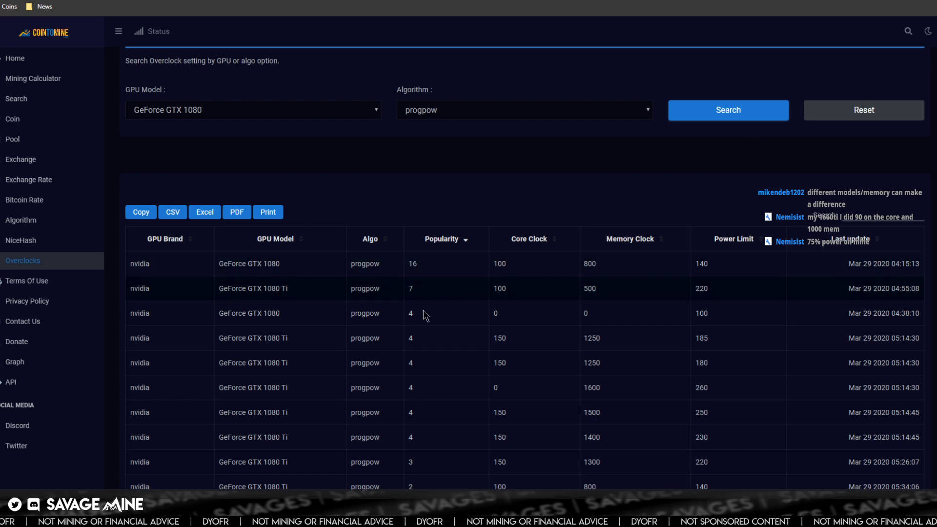
scroll(433, 429, "down", 4)
scroll(429, 418, "down", 5)
scroll(430, 416, "up", 10)
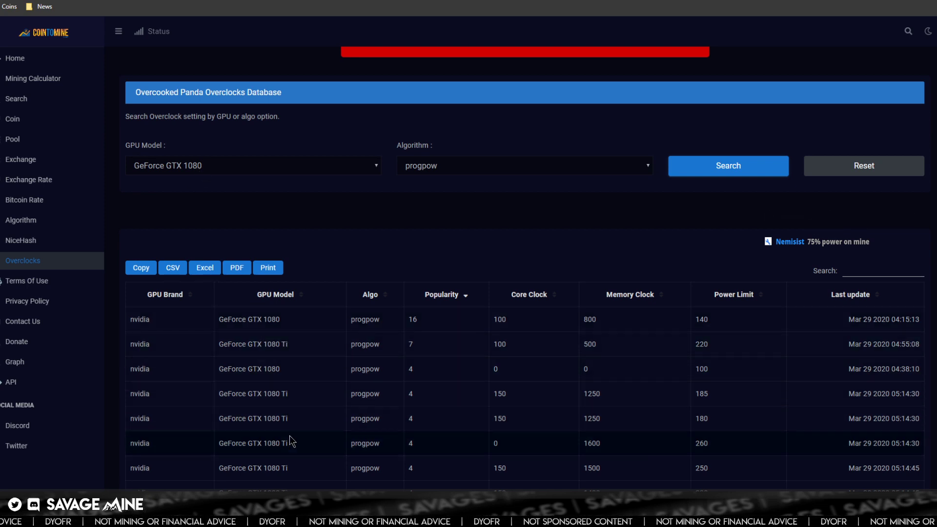
scroll(291, 430, "down", 3)
scroll(271, 220, "up", 1)
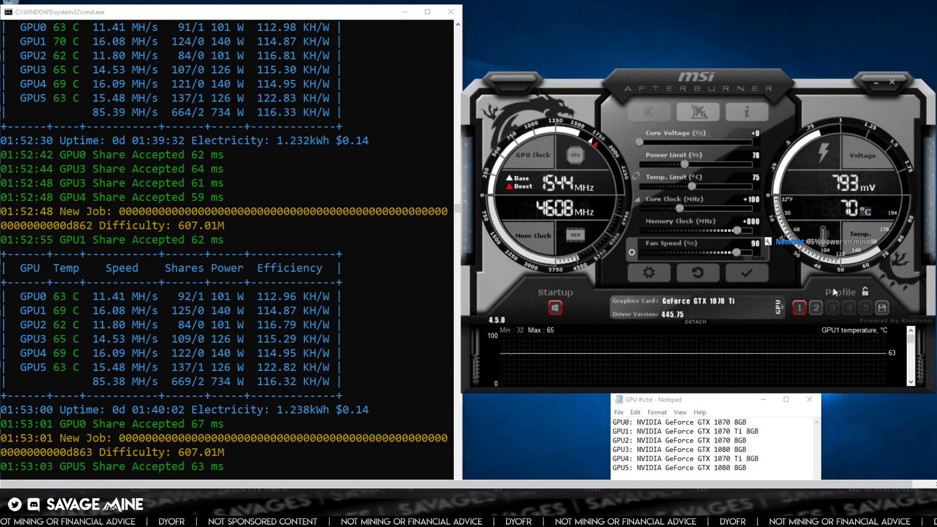
- In MSI Afterburner on the mining rig, compare the overclock settings of the GTX 1080, GTX 1070 and GTX 1070 Ti cards
left_click(780, 307)
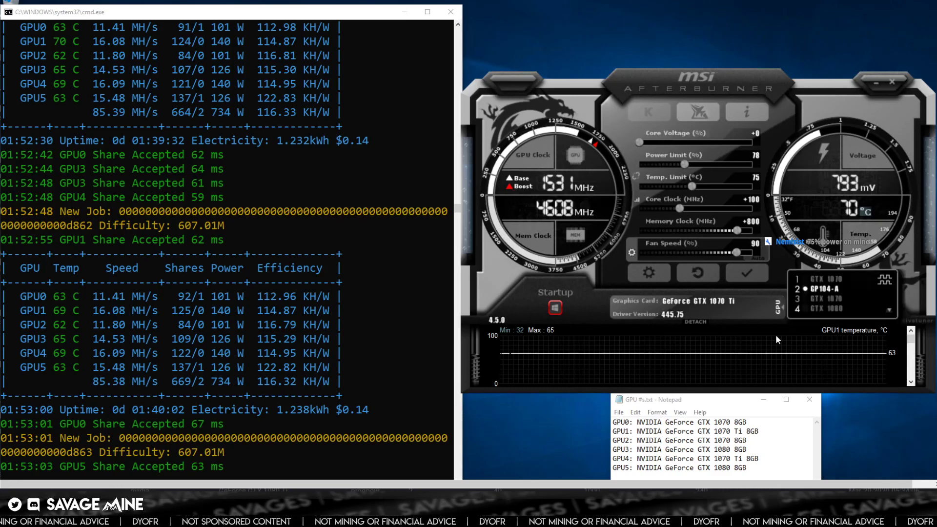
left_click(826, 309)
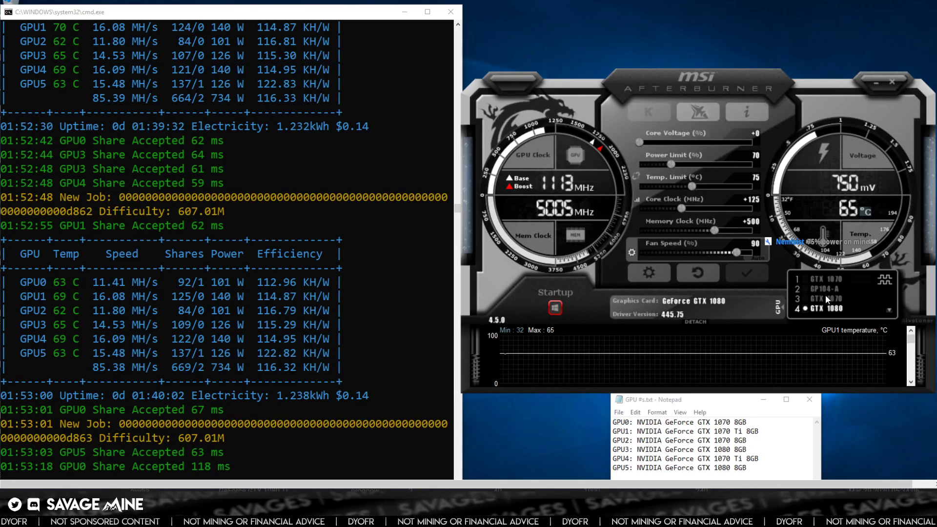
left_click(783, 306)
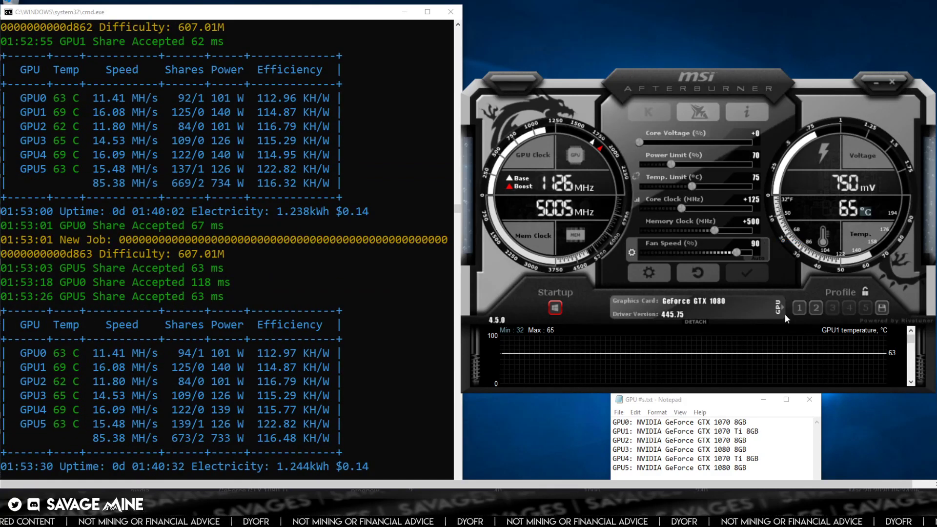
left_click(782, 306)
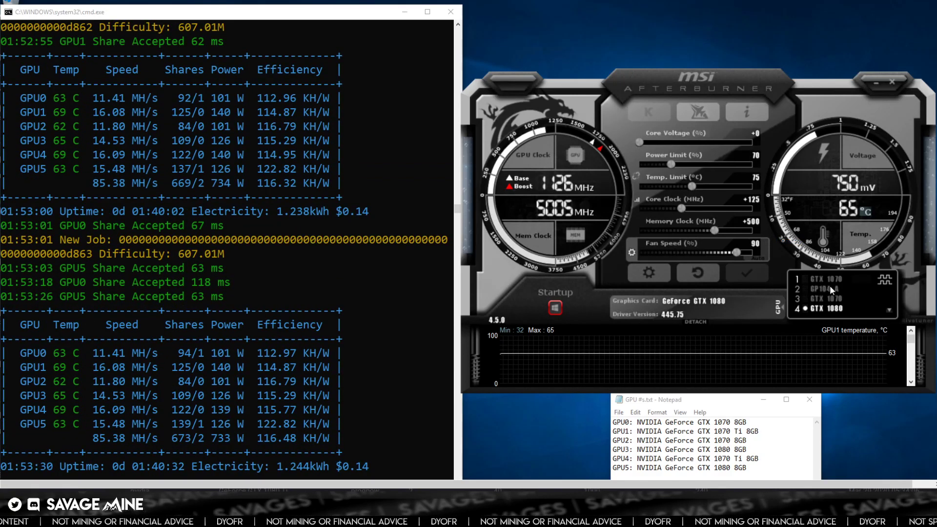
left_click(828, 278)
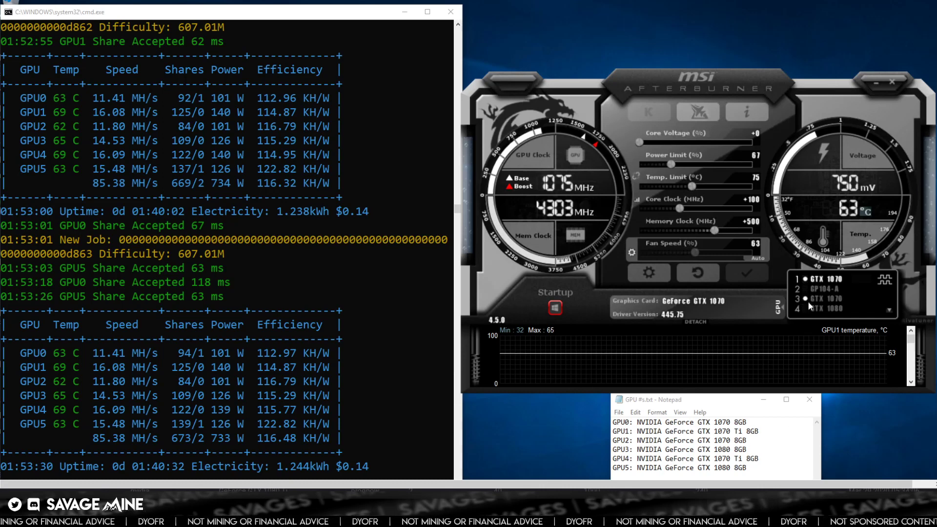
left_click(824, 291)
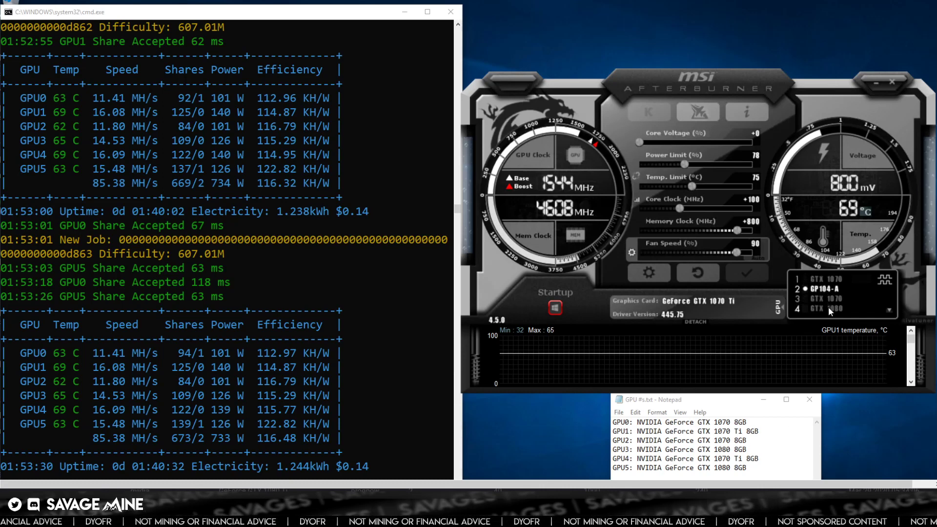
- Select the GTX 1080 and set its core clock offset to +100 MHz
left_click(833, 309)
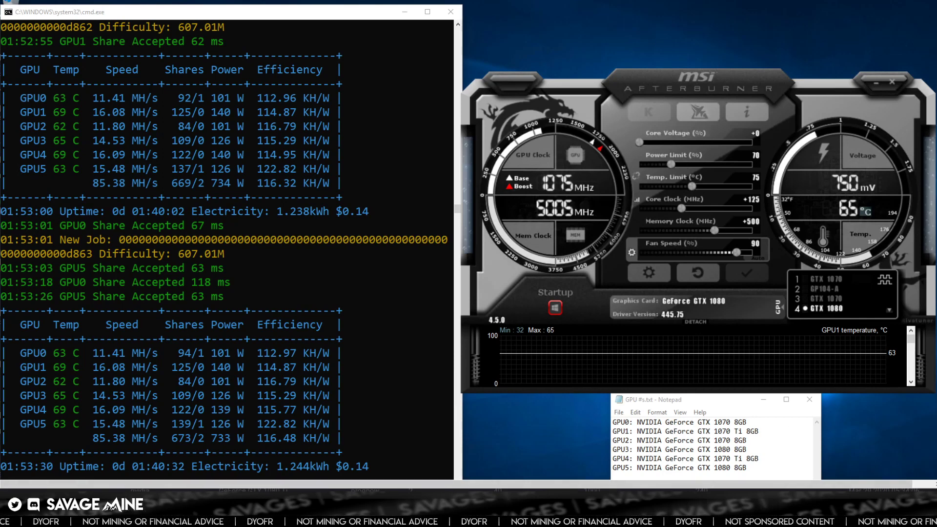
mouse_move(166, 517)
left_click(195, 464)
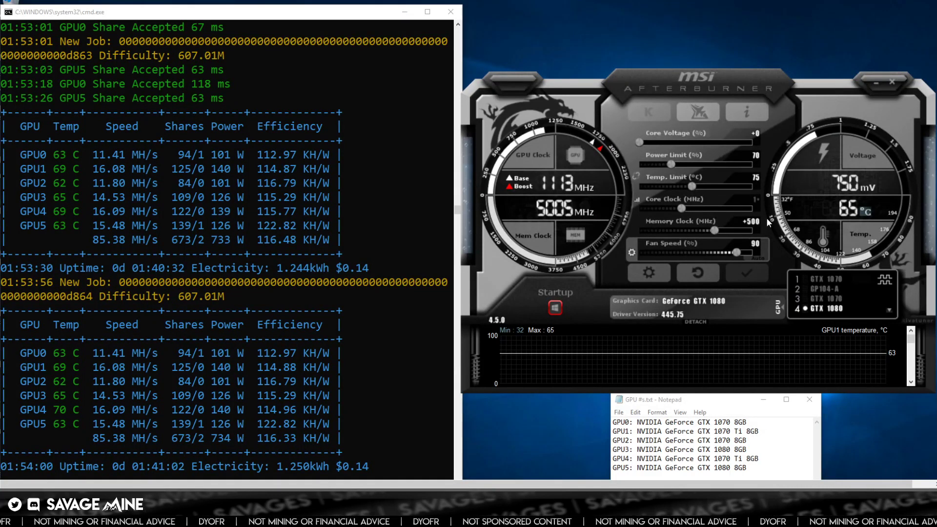
type("00")
key("Return")
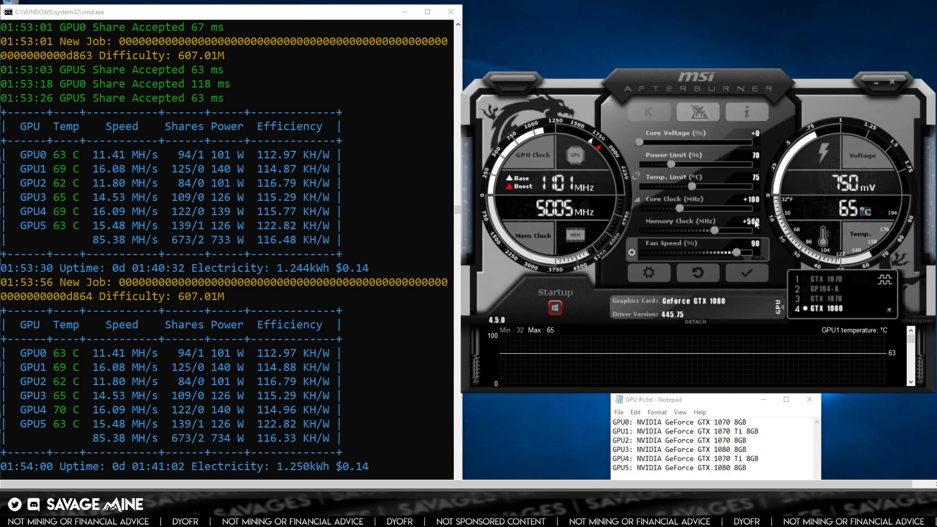
- Set the GTX 1080's memory clock offset to +800 MHz and its power limit to 78%, and apply the overclock
left_click(755, 223)
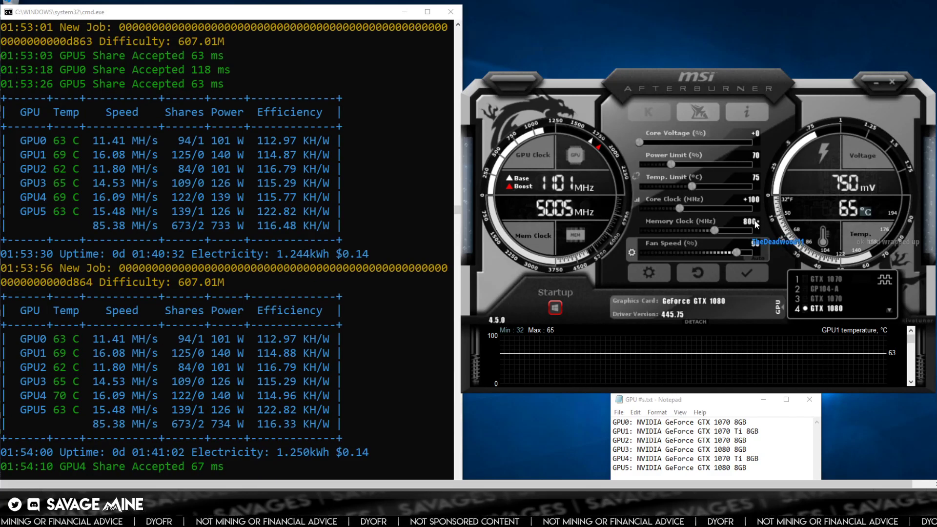
type("800")
key("Return")
left_click(756, 155)
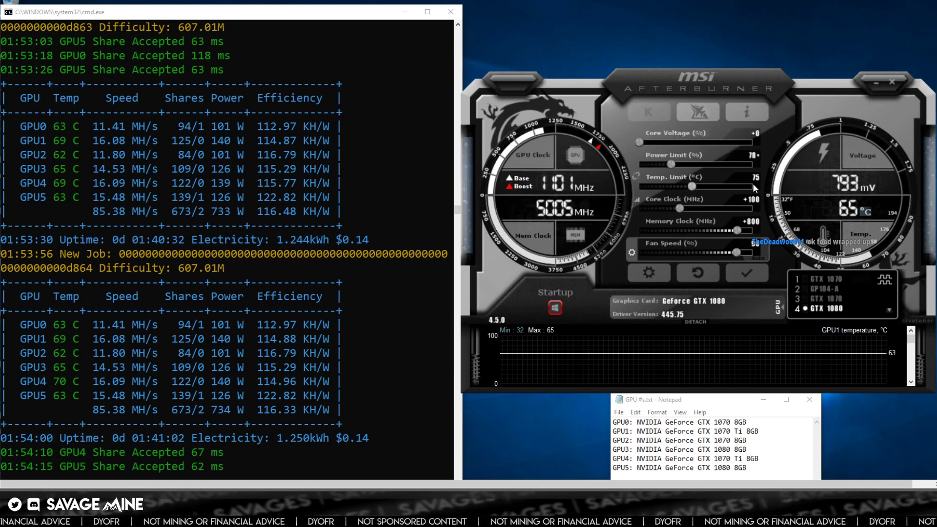
type("78")
key("Return")
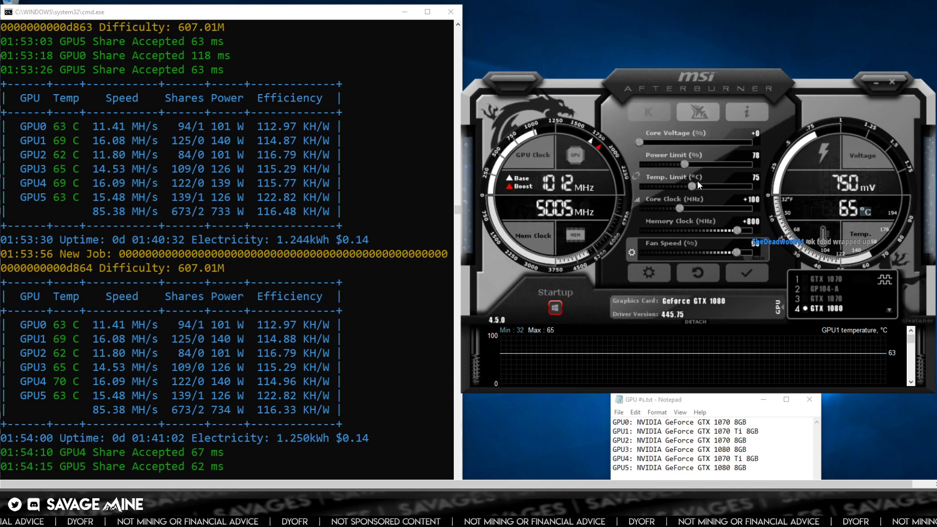
left_click(748, 274)
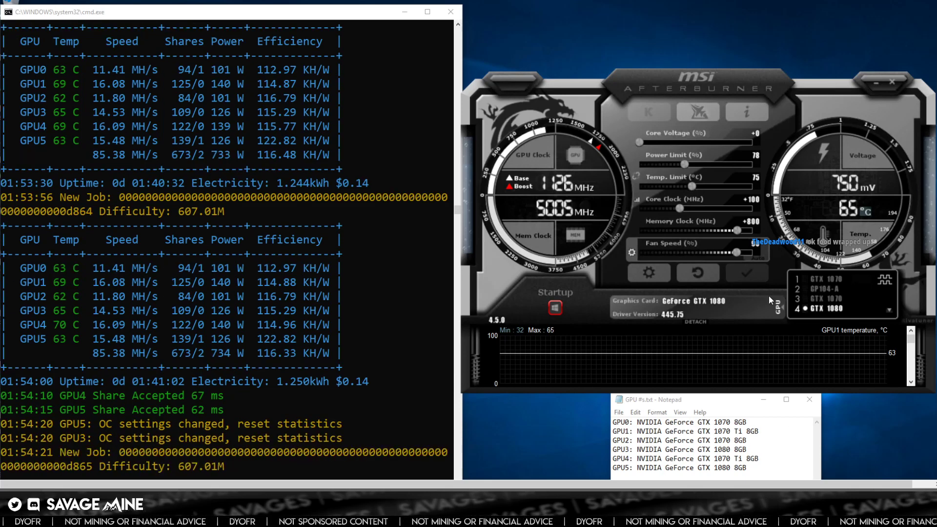
- Review the overclock settings of the third card, a GTX 1070, and of the second card, the GTX 1070 Ti
left_click(783, 308)
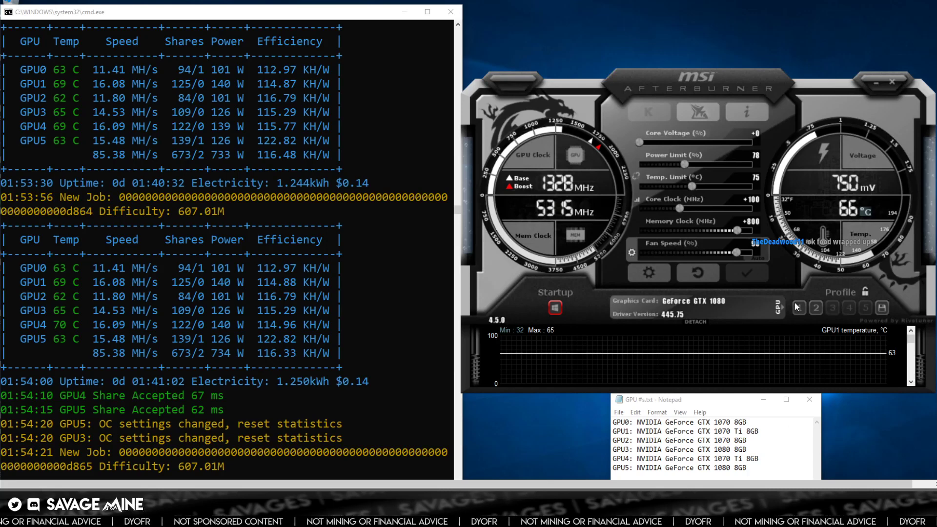
left_click(780, 306)
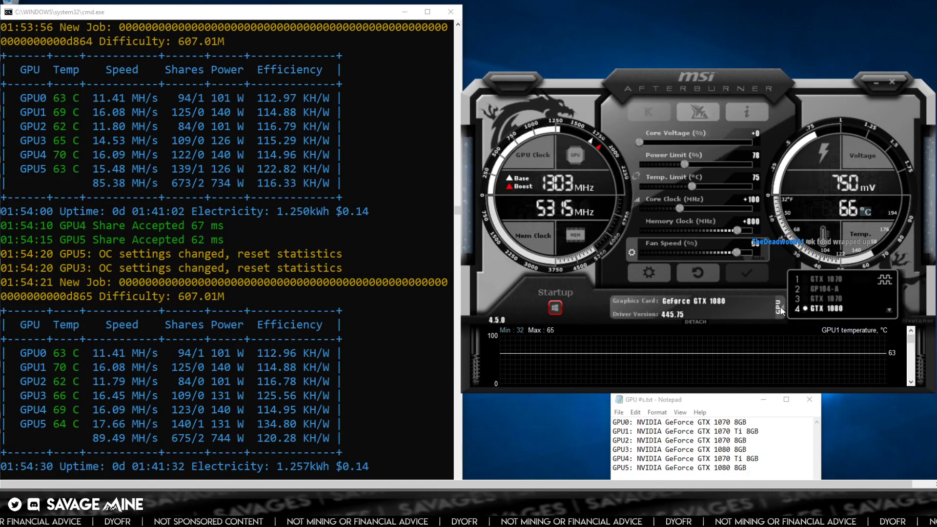
left_click(824, 301)
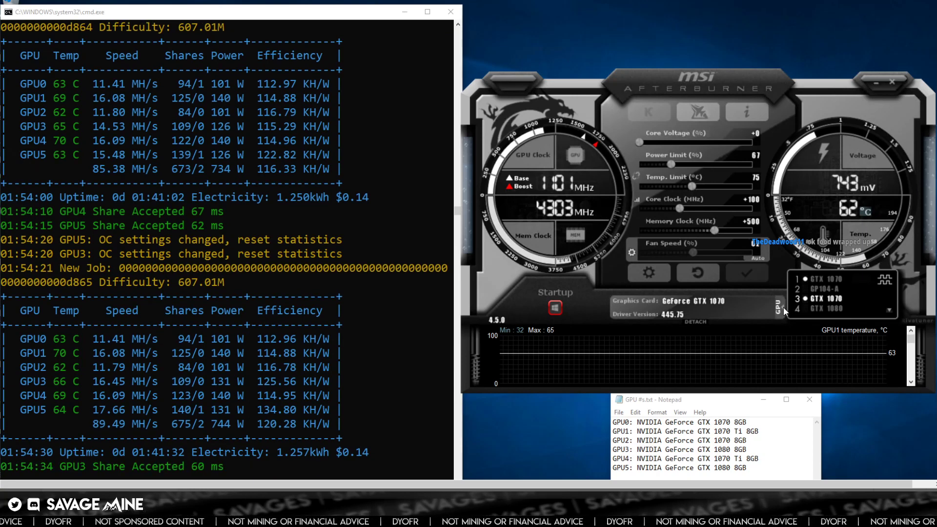
left_click(828, 289)
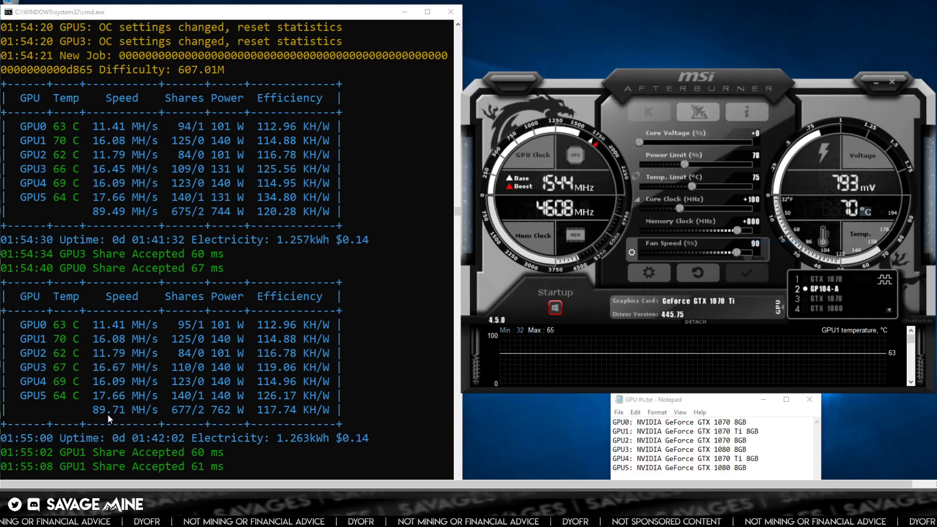
- Switch to the GPU Profit Algo OS Calculations spreadsheet and compare the GTX 1070 FE rows' overclock settings and hashrates
mouse_move(317, 506)
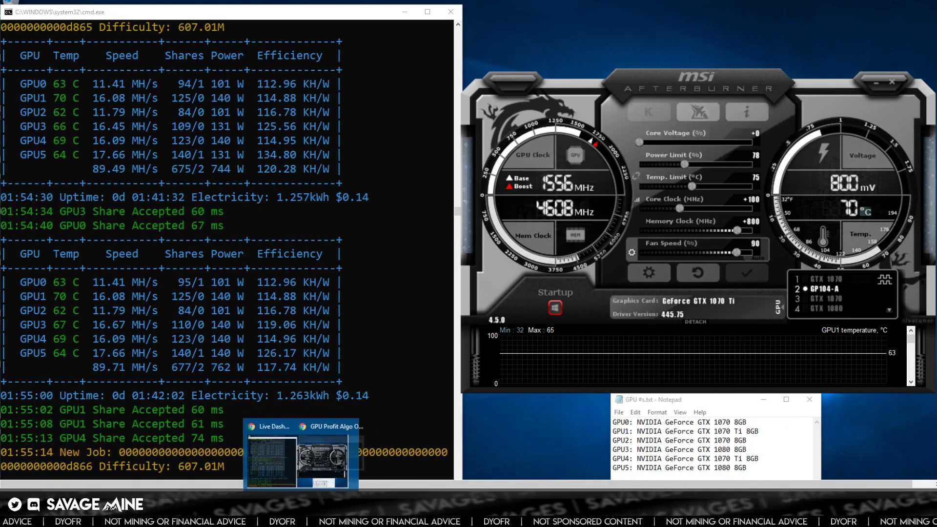
left_click(217, 476)
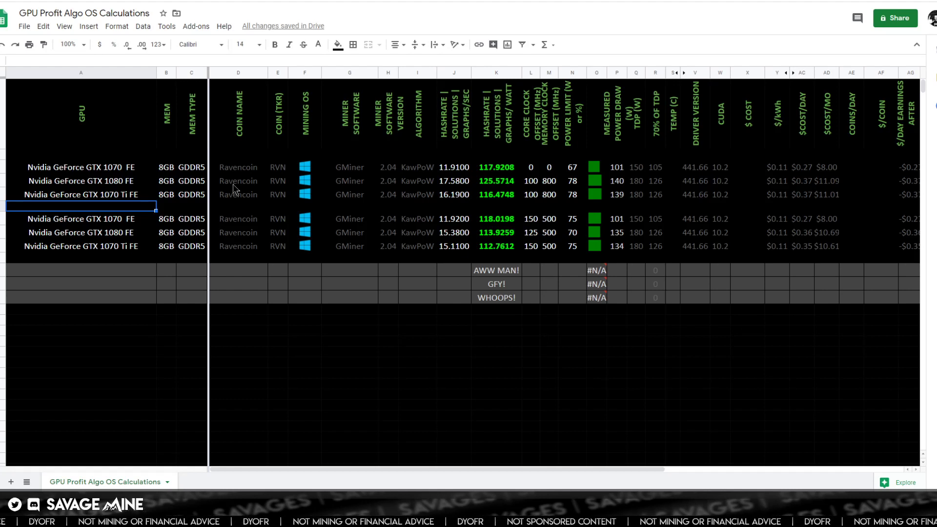
left_click_drag(81, 167, 83, 187)
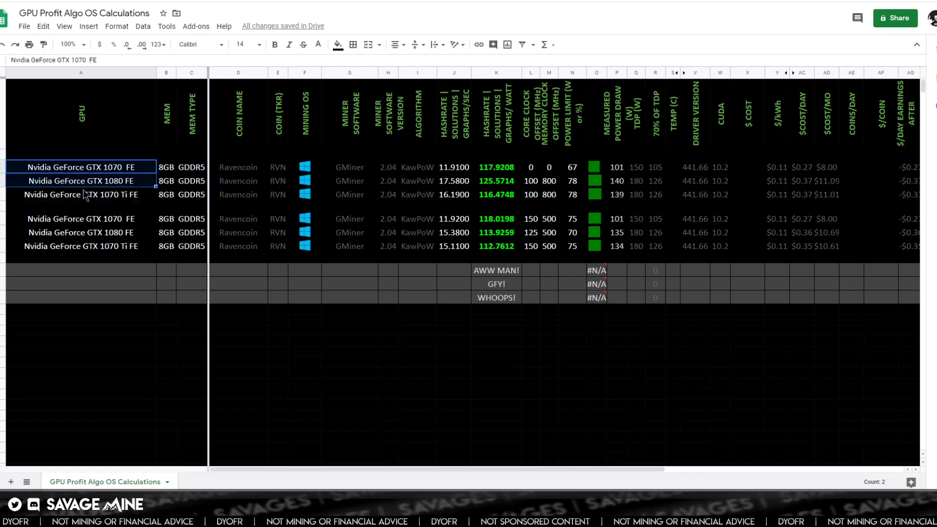
left_click(87, 170)
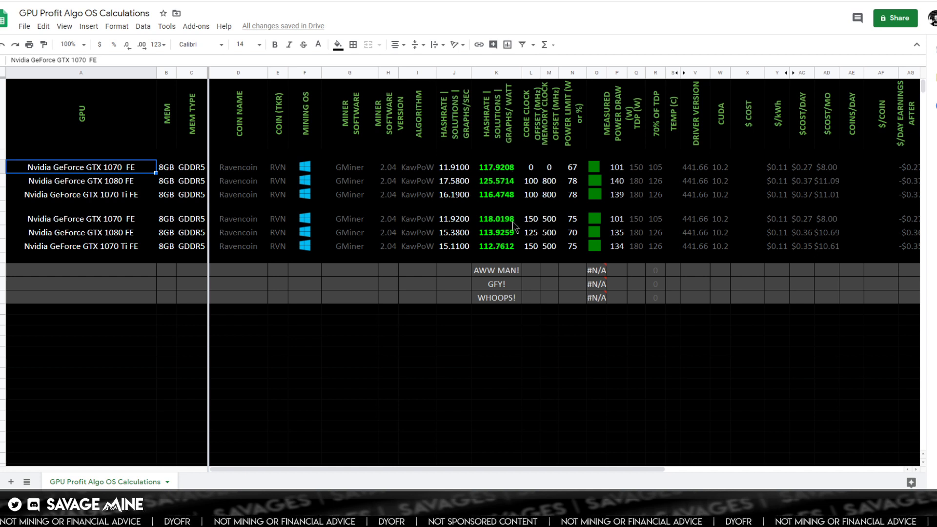
left_click(454, 219)
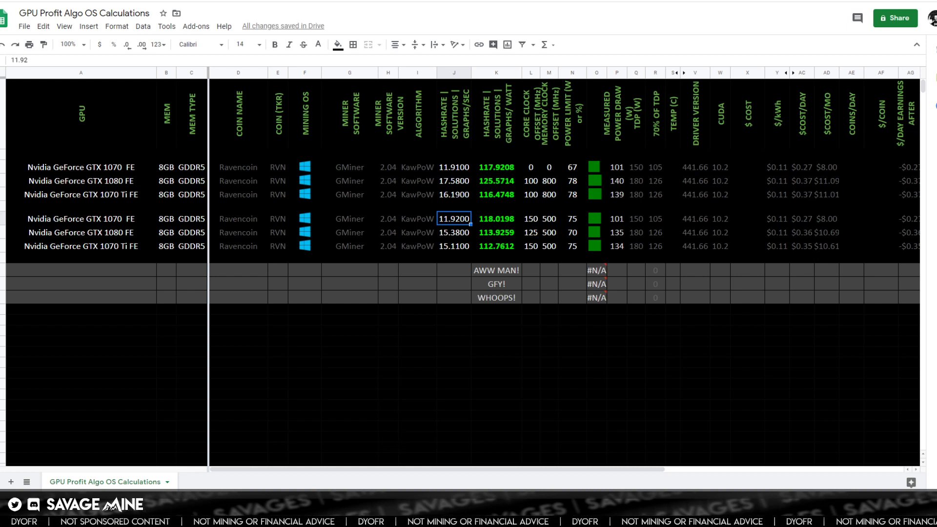
- On the mining rig, bring up mine_ravencoin_testnet.bat in Notepad, clear away the GMiner 2.04 folder window and reposition the Notepad window
mouse_move(167, 504)
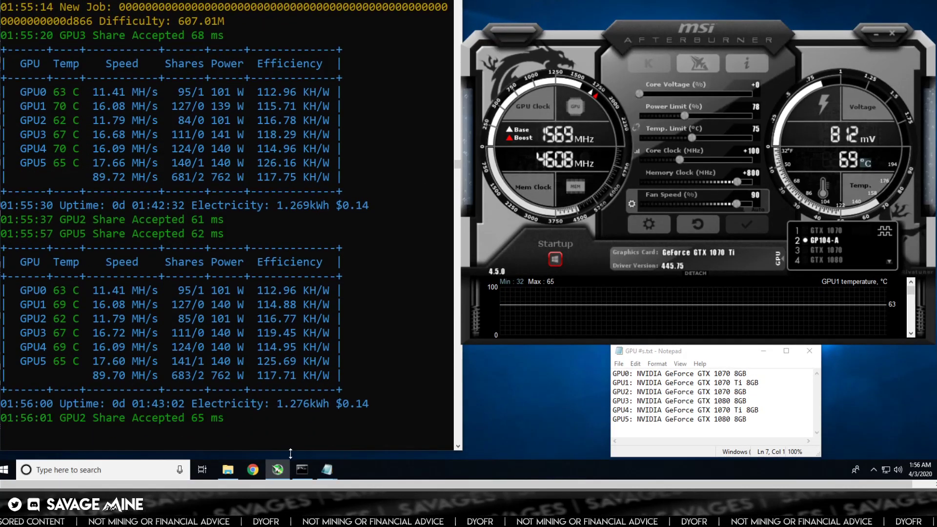
left_click(227, 470)
mouse_move(326, 468)
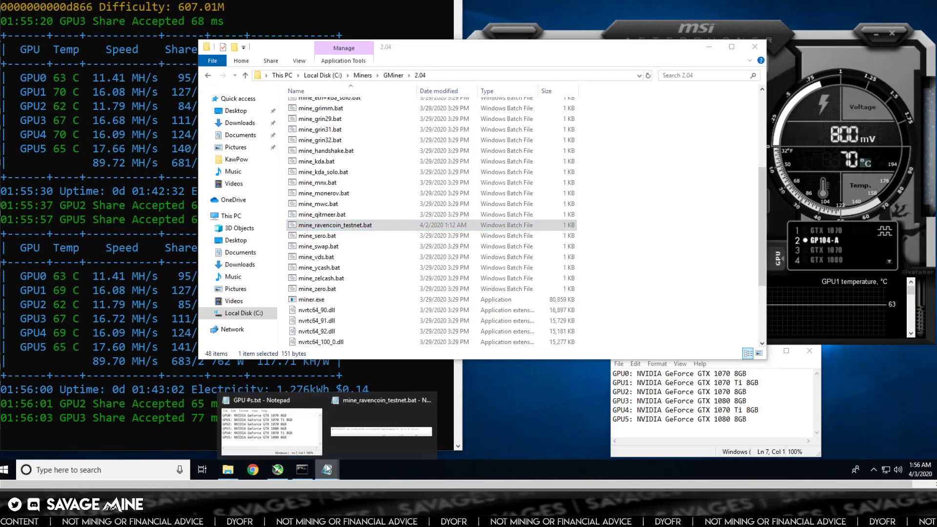
left_click(349, 433)
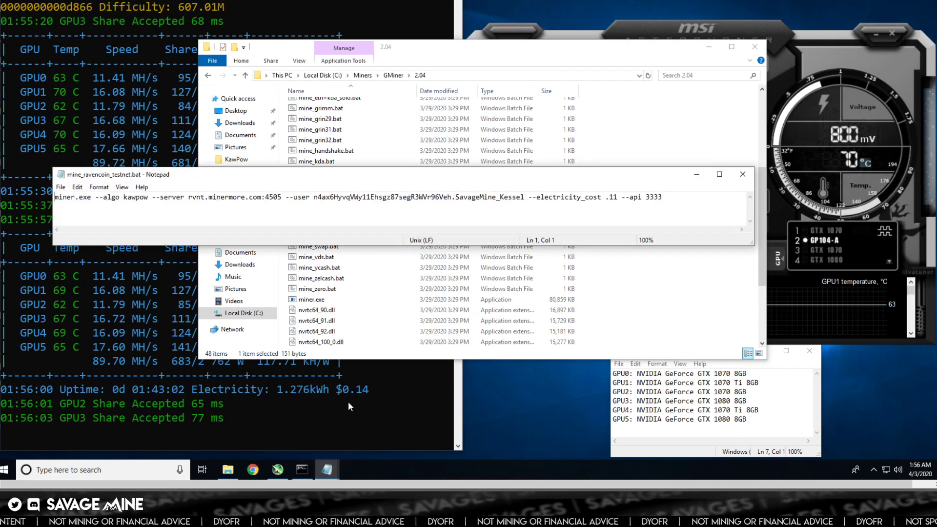
left_click(713, 49)
left_click_drag(478, 171, 536, 142)
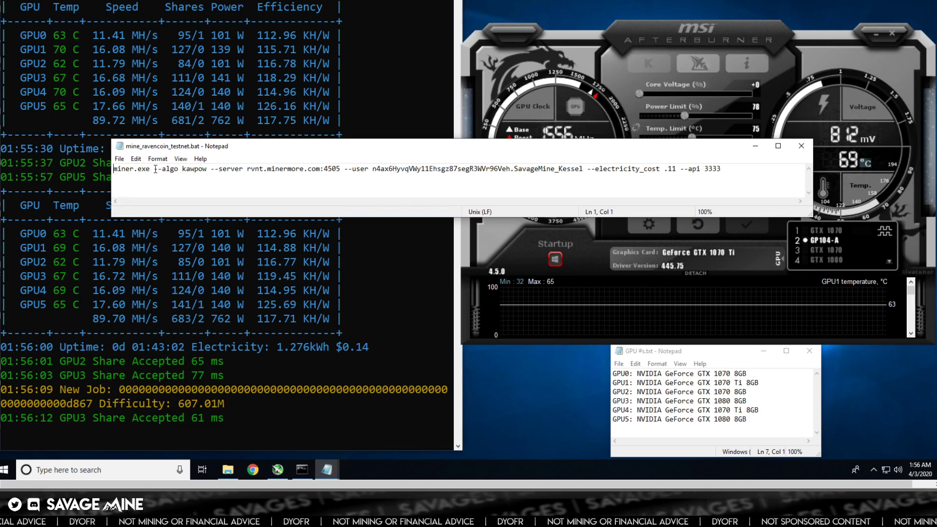
- Highlight the miner.exe parameters from --algo kawpow through --api 3333 for review, and minimize the batch file
left_click_drag(154, 169, 738, 168)
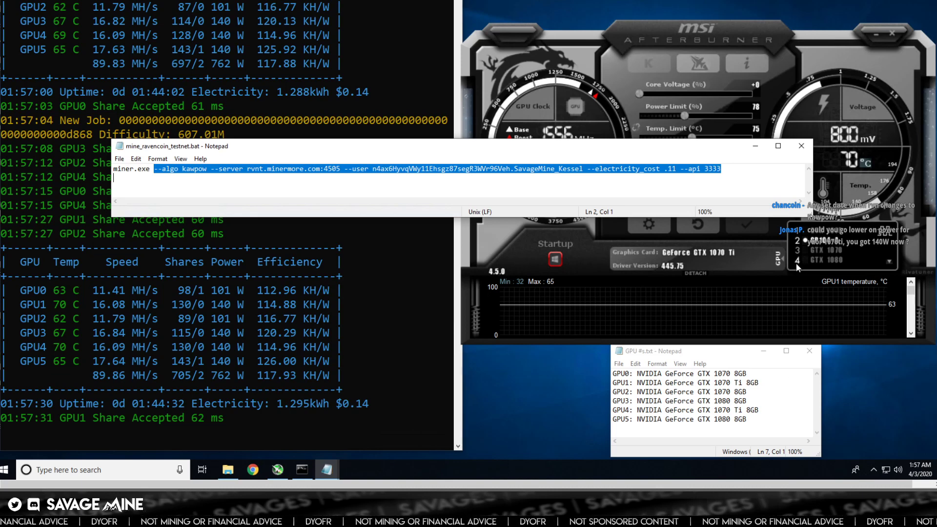
left_click(739, 265)
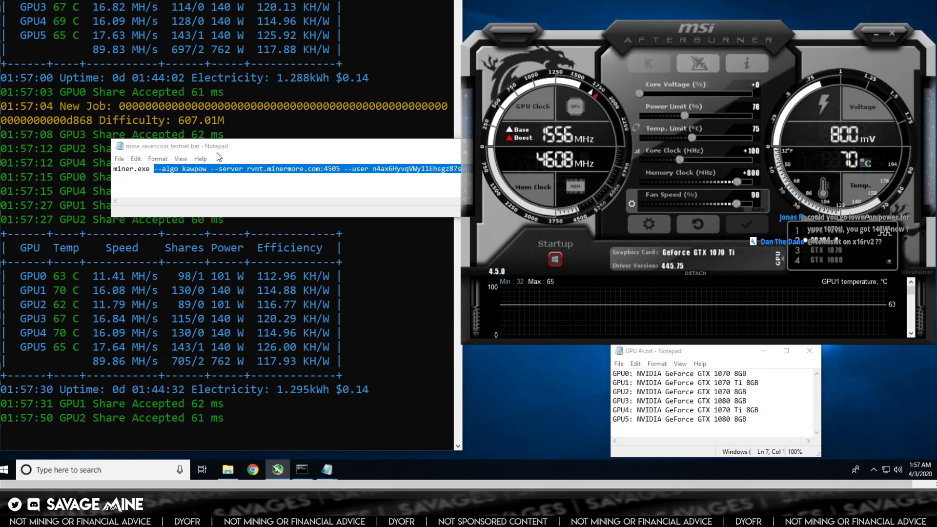
left_click(348, 147)
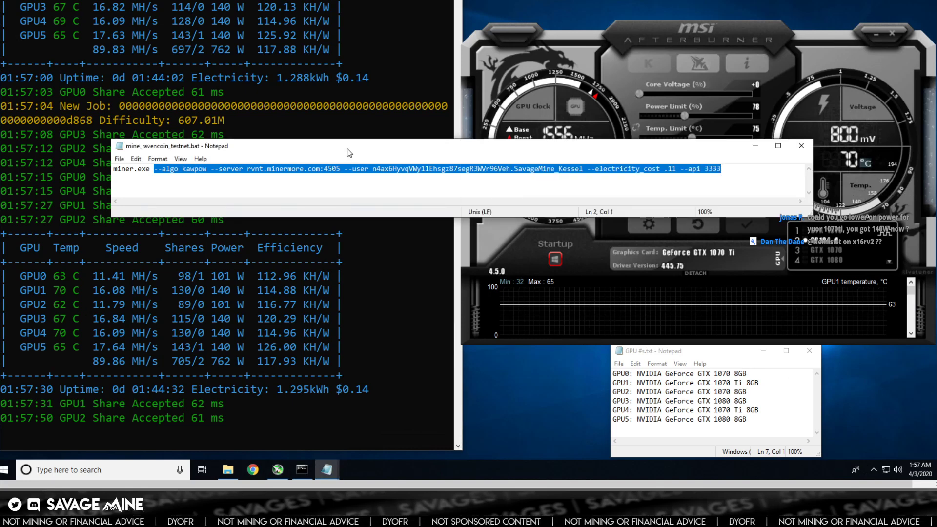
left_click(756, 148)
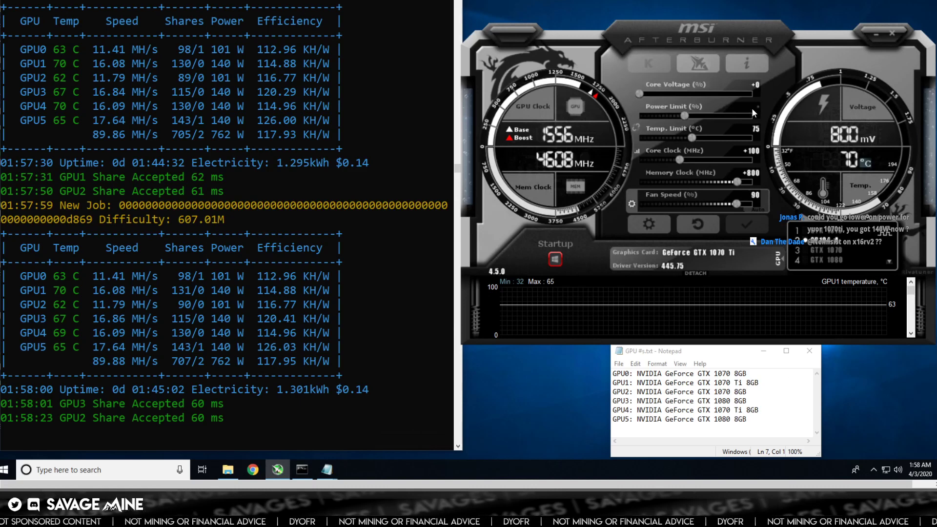
- Set the GTX 1070 Ti's power limit to 65% in MSI Afterburner and apply it
type("65")
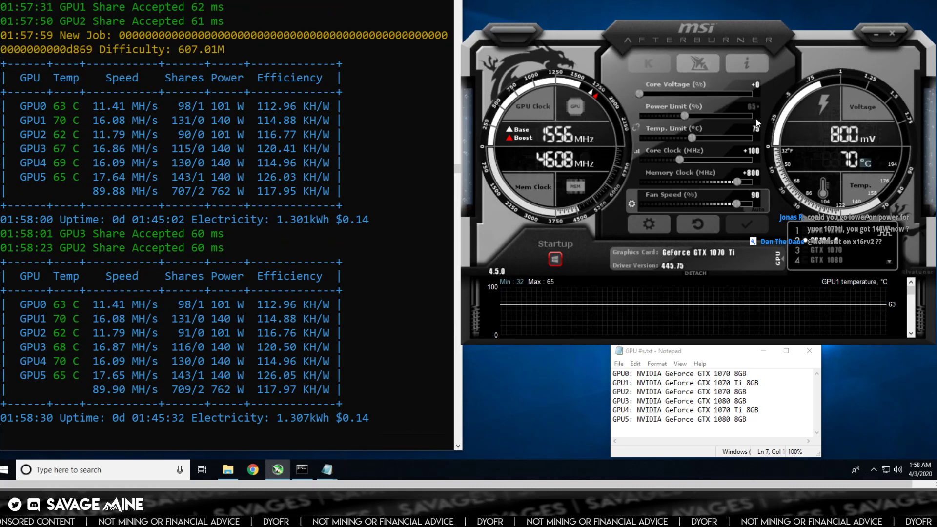
key("Return")
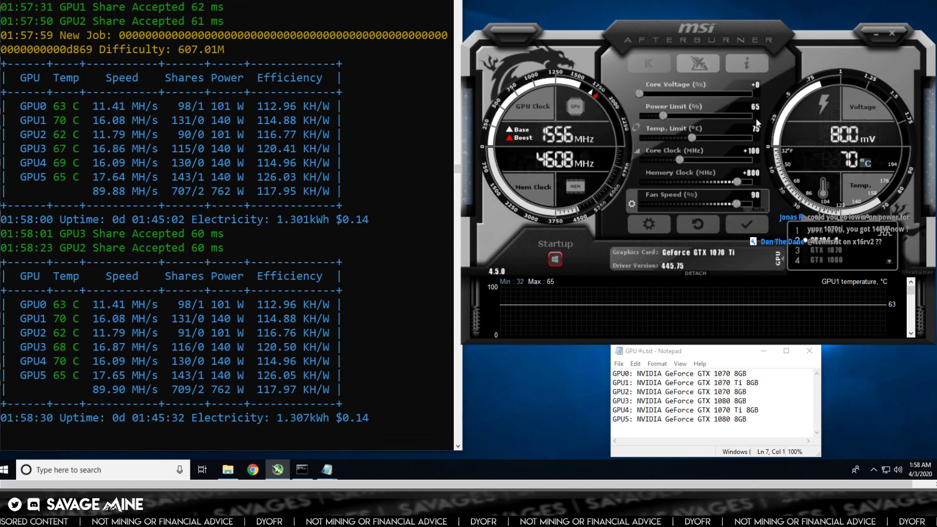
left_click(745, 224)
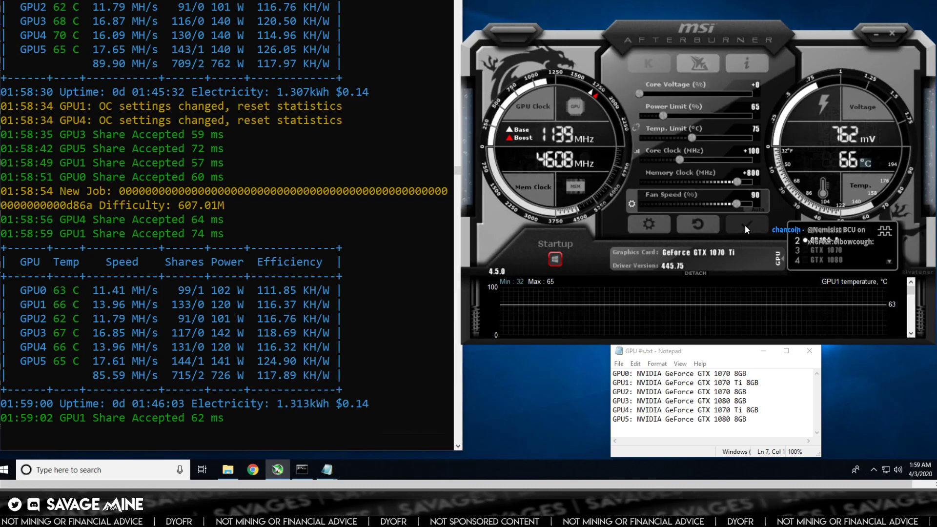
- Check the miner console, and switch to the GPU Profit Algo OS Calculations spreadsheet to compare the GTX 1070 Ti's recorded hashrate
left_click(218, 373)
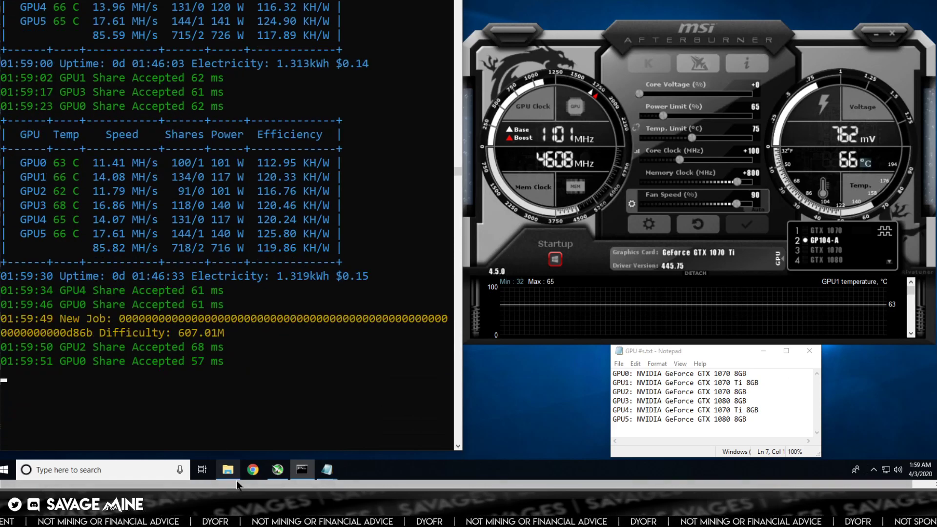
mouse_move(253, 469)
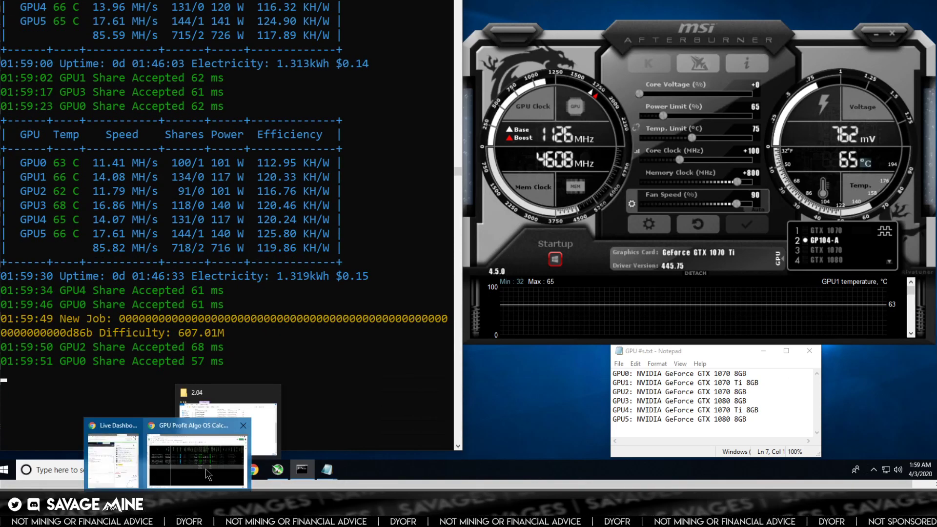
left_click(206, 470)
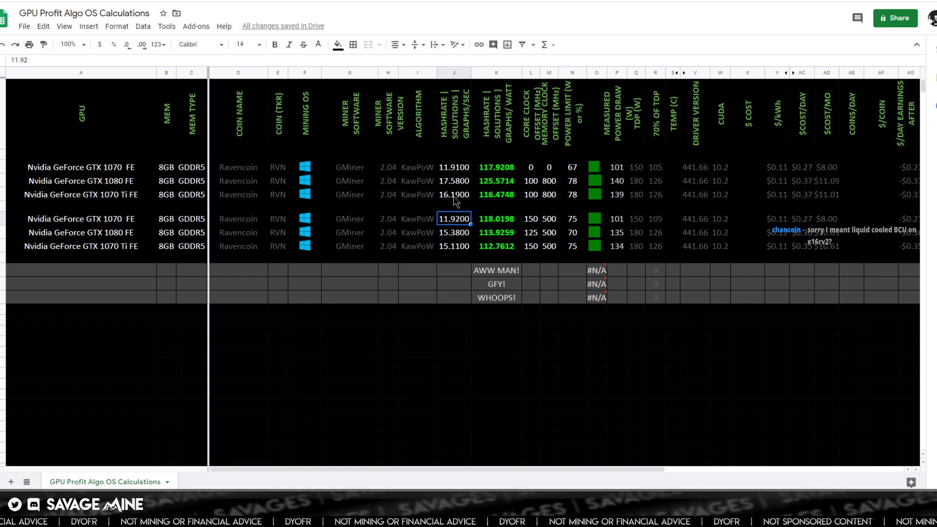
- On the SavageMine YouTube channel page, visit the brandon coin channel from the Super Cool Channels list and return
mouse_move(168, 516)
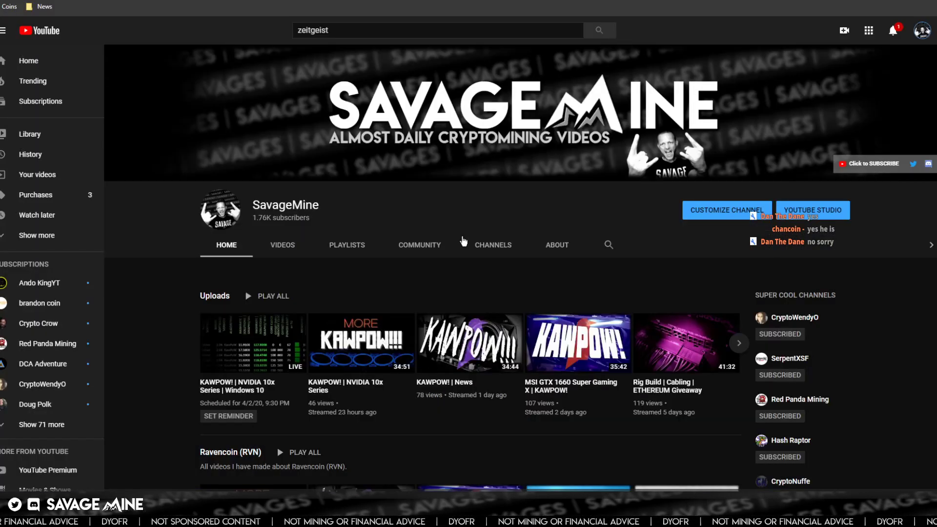
scroll(784, 306, "down", 5)
left_click(786, 310)
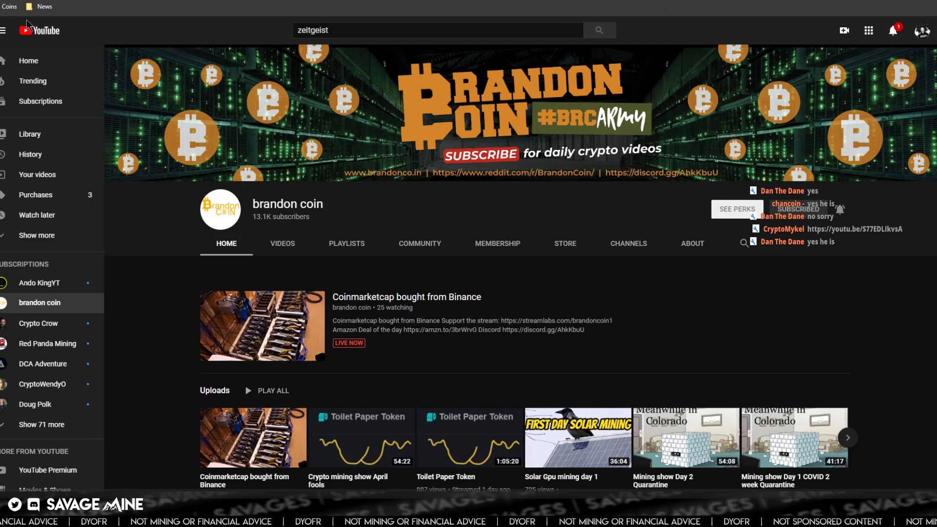
key("alt+Left")
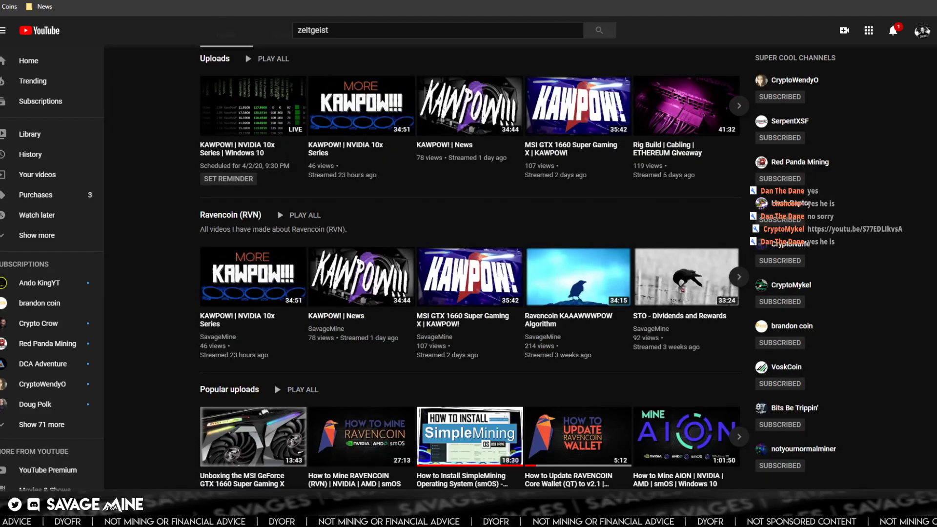
scroll(258, 162, "up", 5)
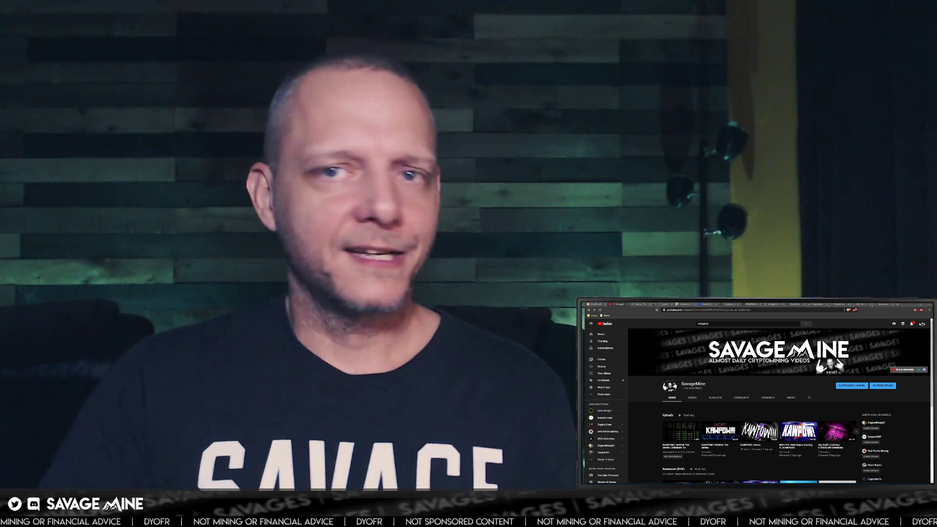
- Switch to CoinMarketCap and reload its homepage to review the current top 100 cryptocurrencies by market capitalization
left_click(686, 305)
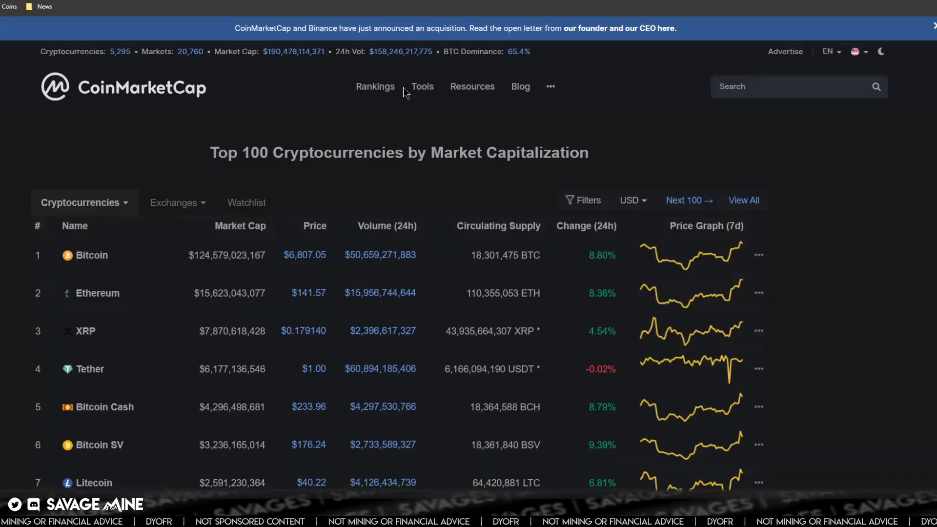
left_click(139, 91)
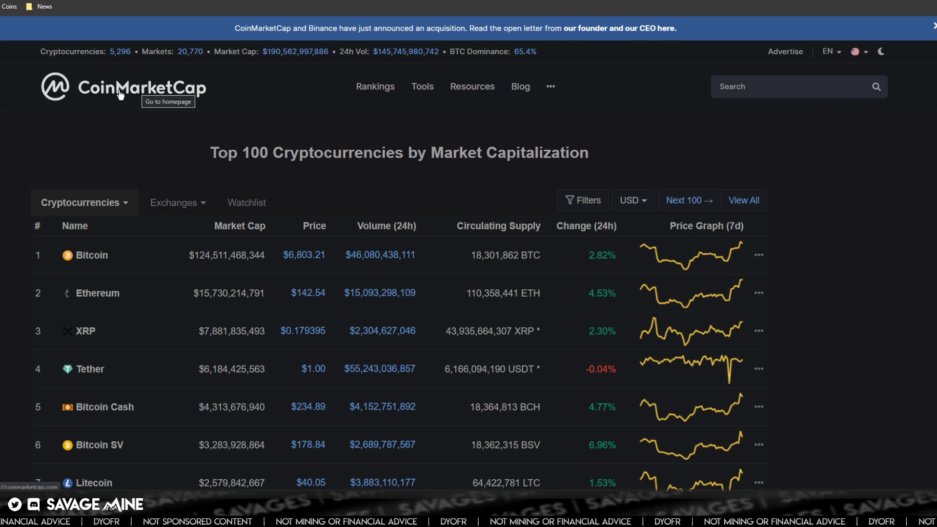
left_click(168, 88)
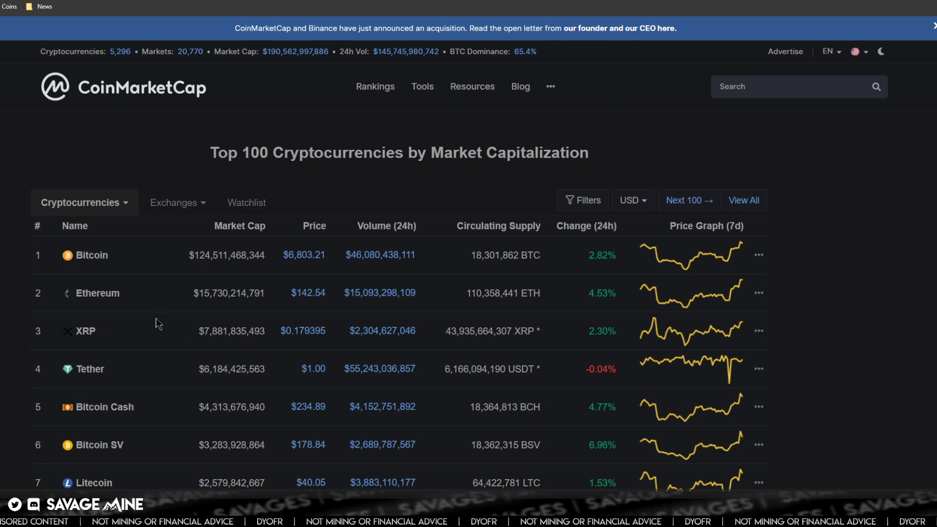
scroll(156, 318, "down", 1)
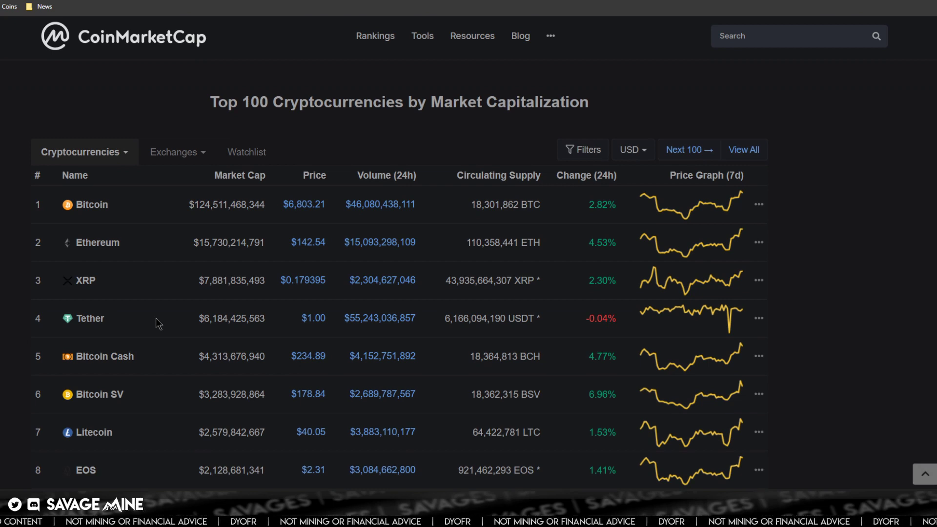
scroll(175, 257, "up", 1)
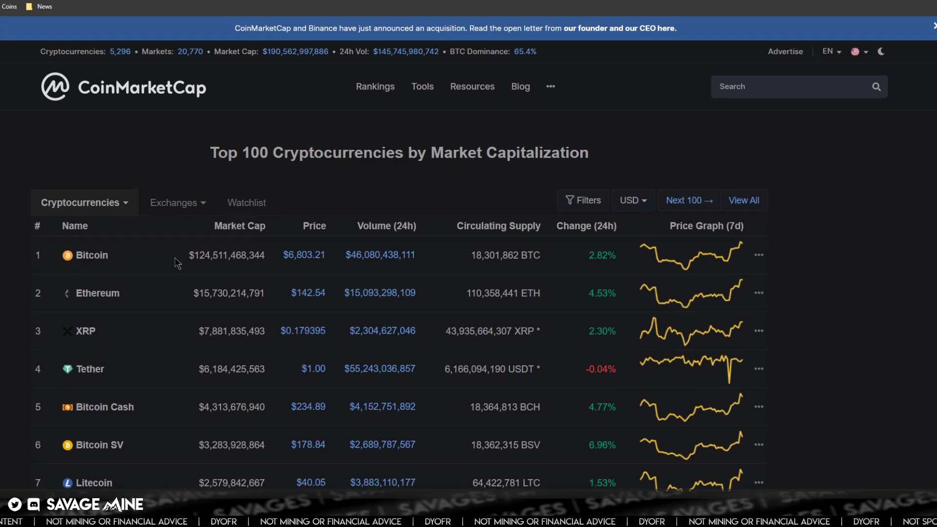
- Open Bitcoin's page and narrow its price chart range to Mar 13, 2020 through Apr 2, 2020
left_click(97, 259)
scroll(281, 289, "down", 3)
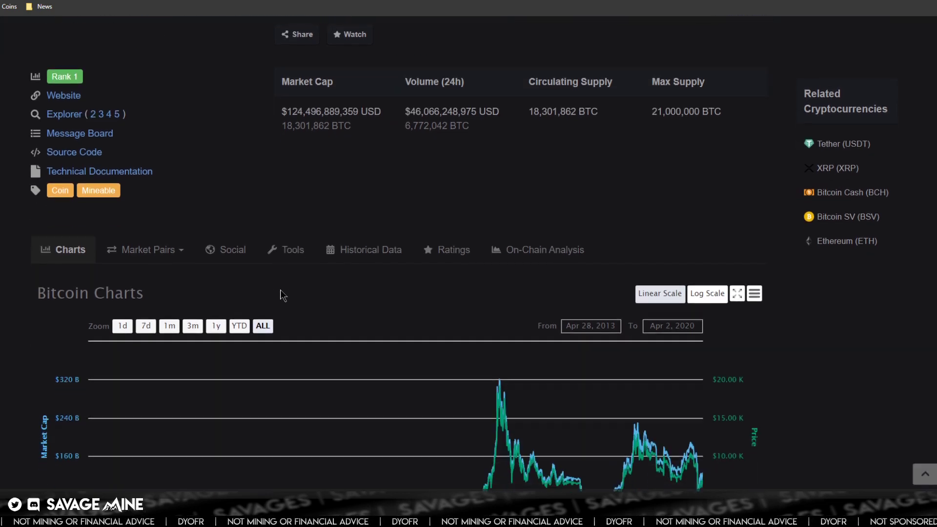
scroll(282, 296, "down", 3)
scroll(630, 371, "down", 2)
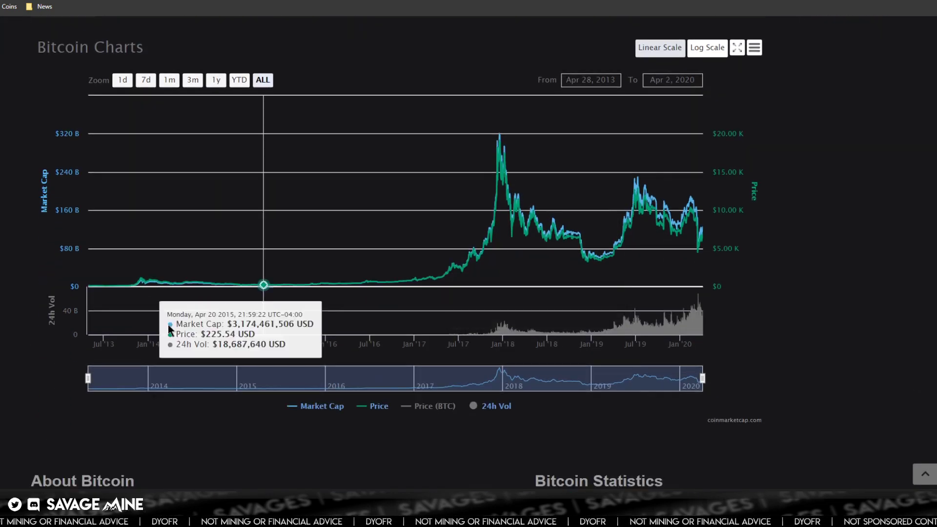
left_click_drag(89, 380, 701, 381)
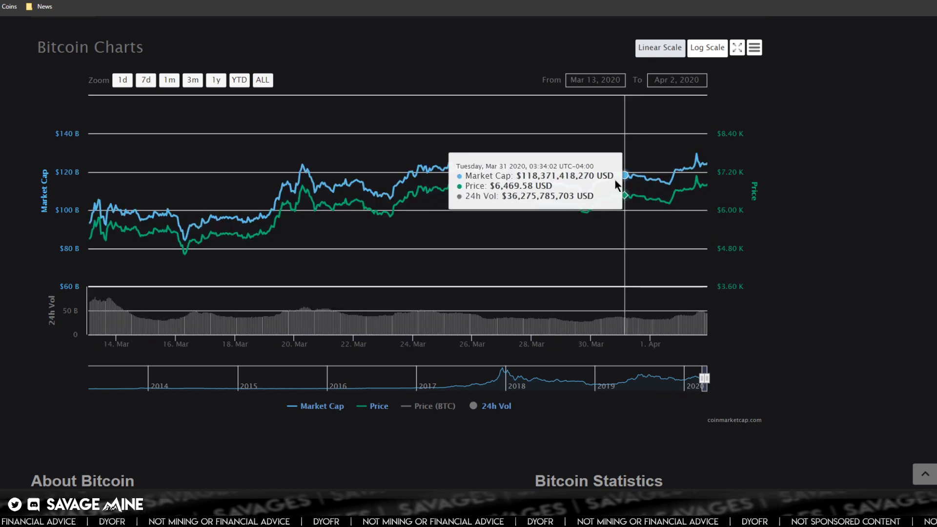